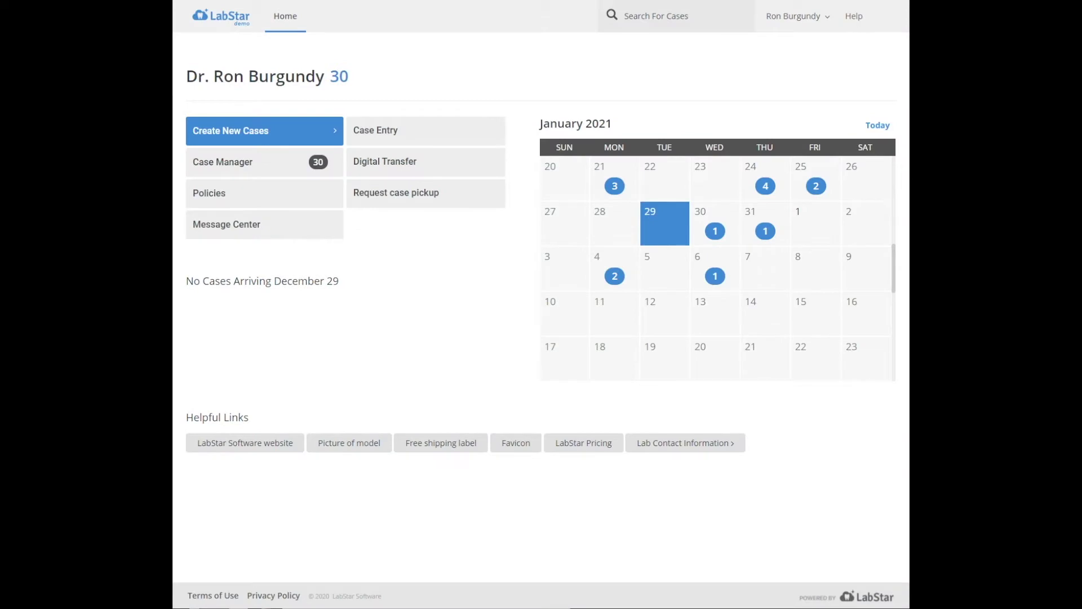
Step: Start a new case with Burgundy, Ron selected as the doctor
left_click(412, 136)
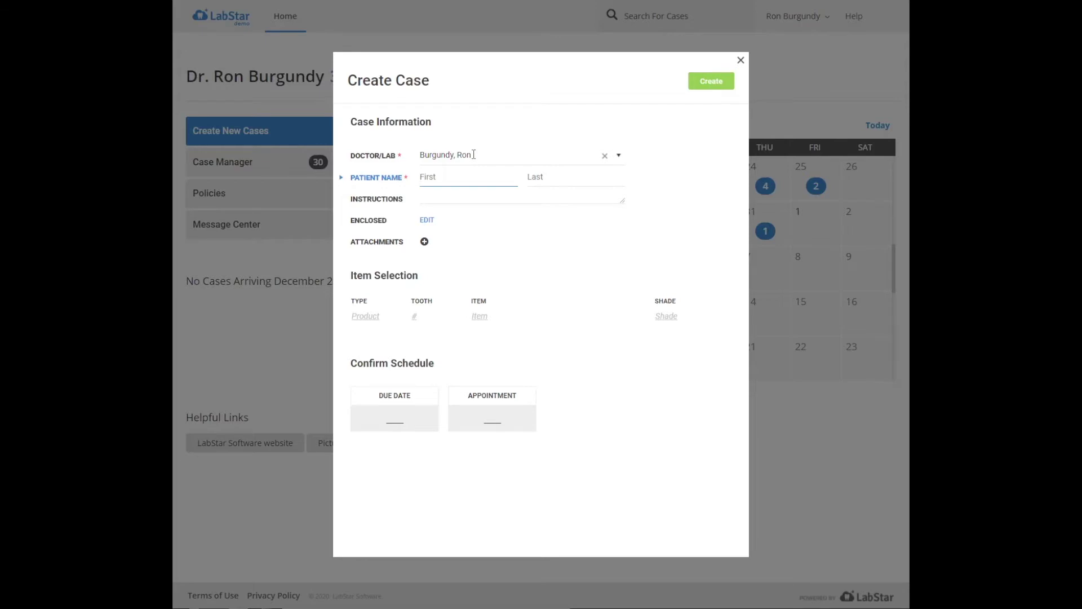
left_click(474, 154)
left_click(619, 157)
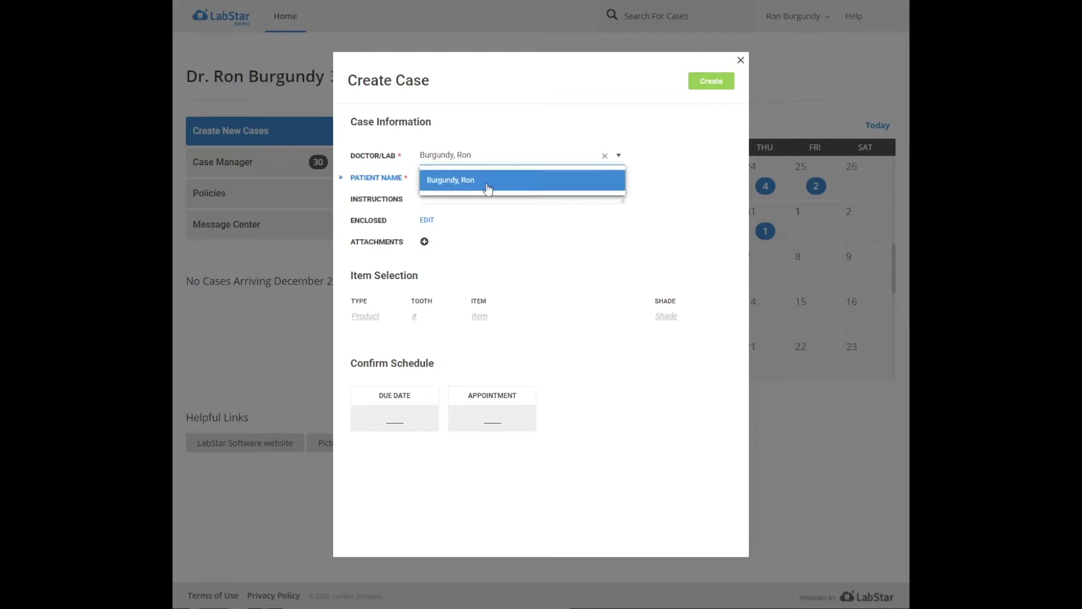
left_click(442, 187)
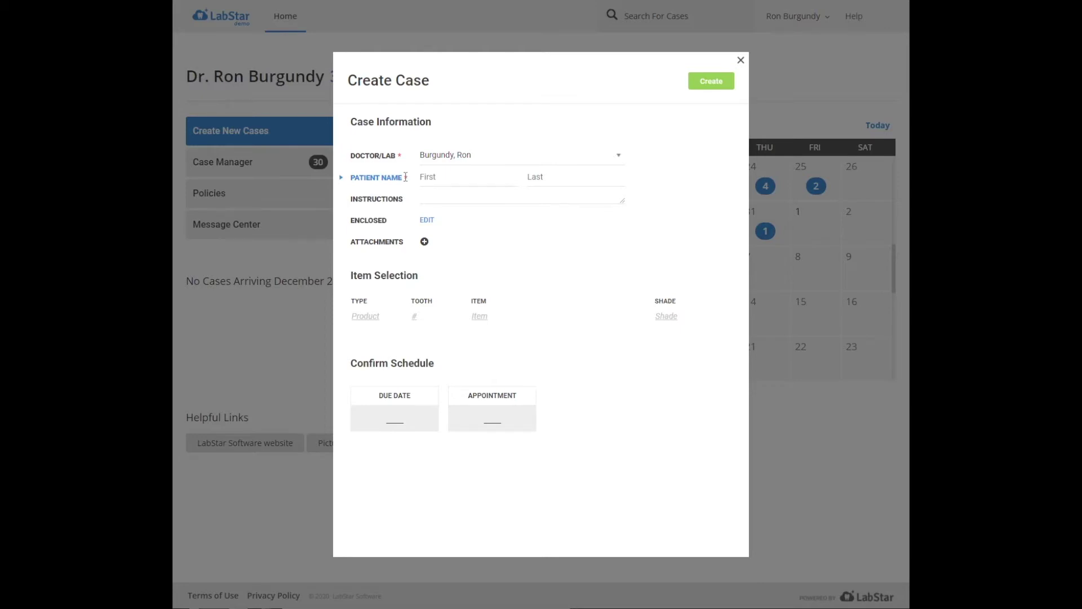
Step: Enter Leroy as the patient's first name and Kong as the last name
left_click(432, 178)
type("Leroy")
key("Tab")
type("Kong")
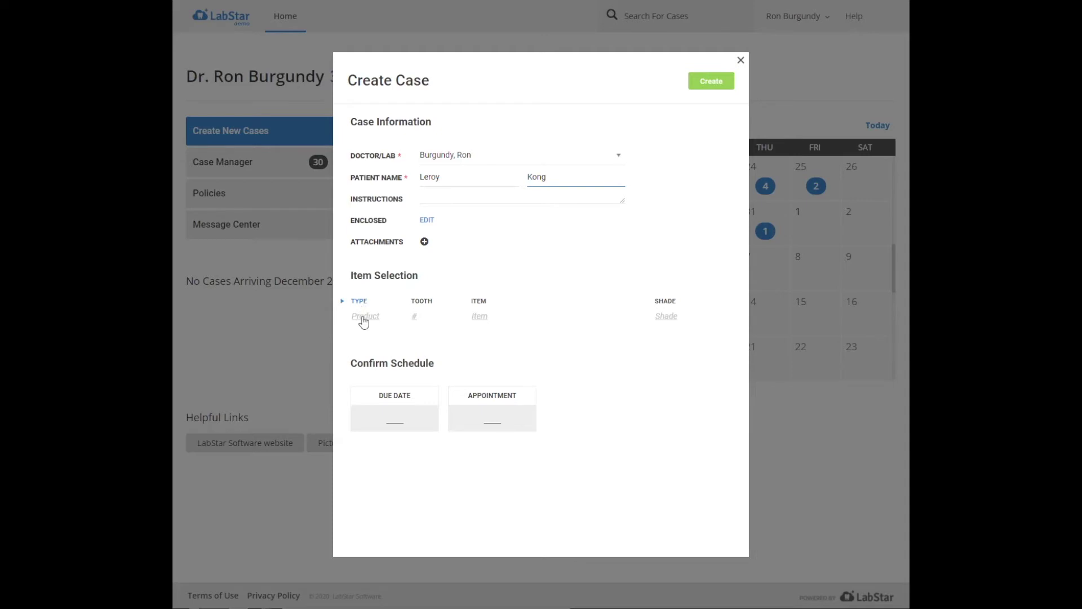
Step: Add a Crown item on tooth 16 using the Zirconia Layered Crown product
left_click(363, 318)
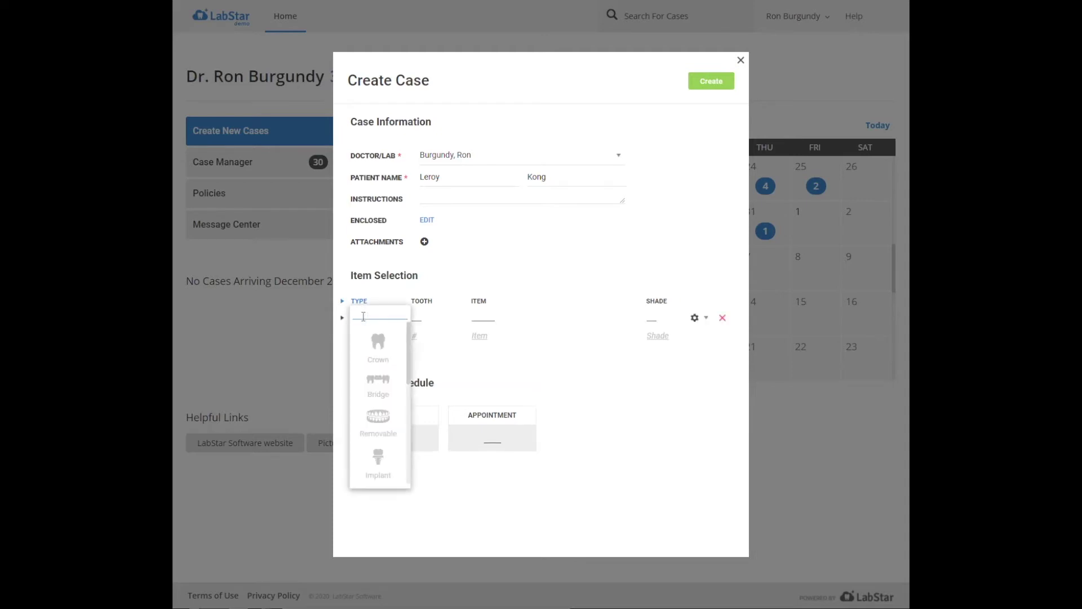
left_click(378, 346)
left_click(421, 322)
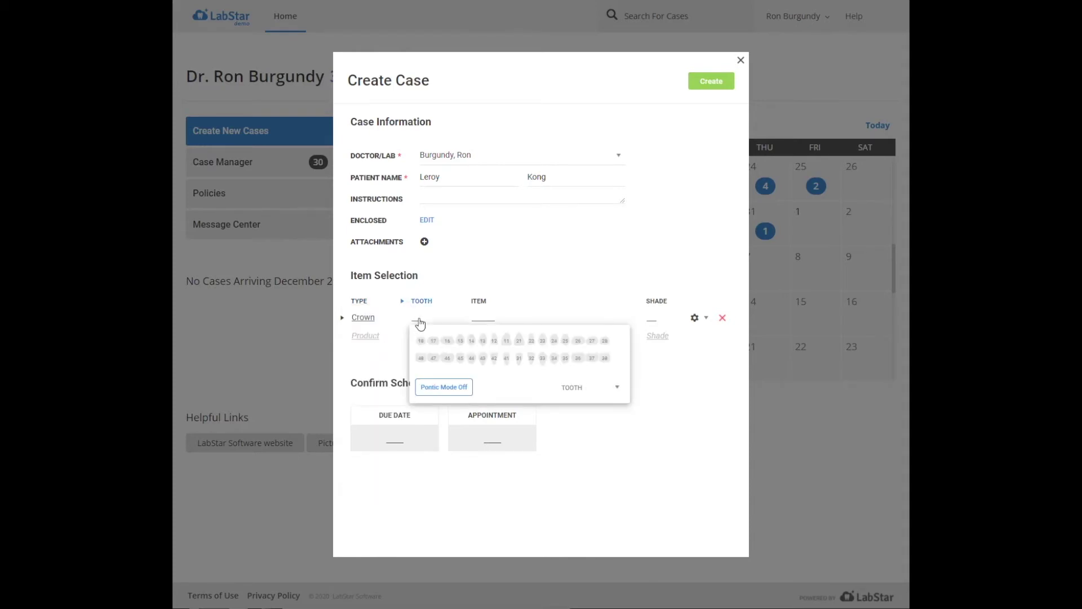
left_click(447, 343)
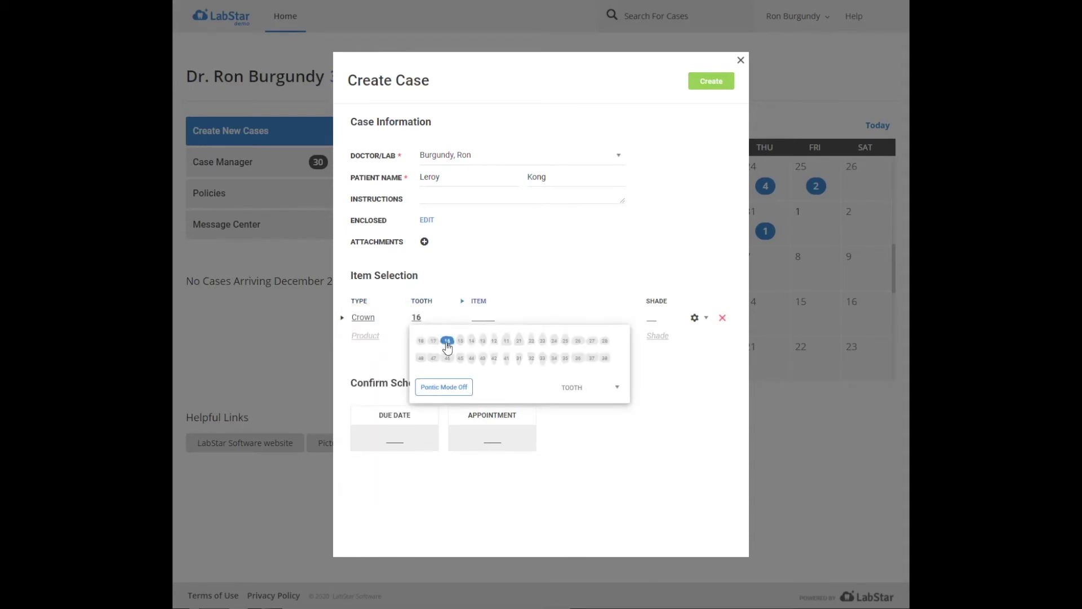
left_click(482, 317)
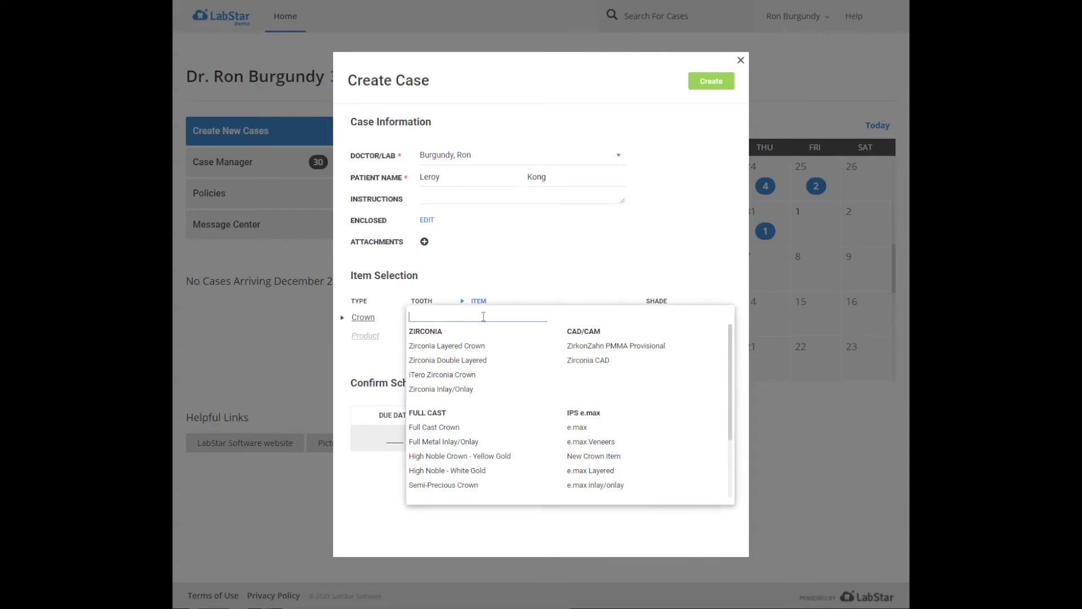
left_click(470, 346)
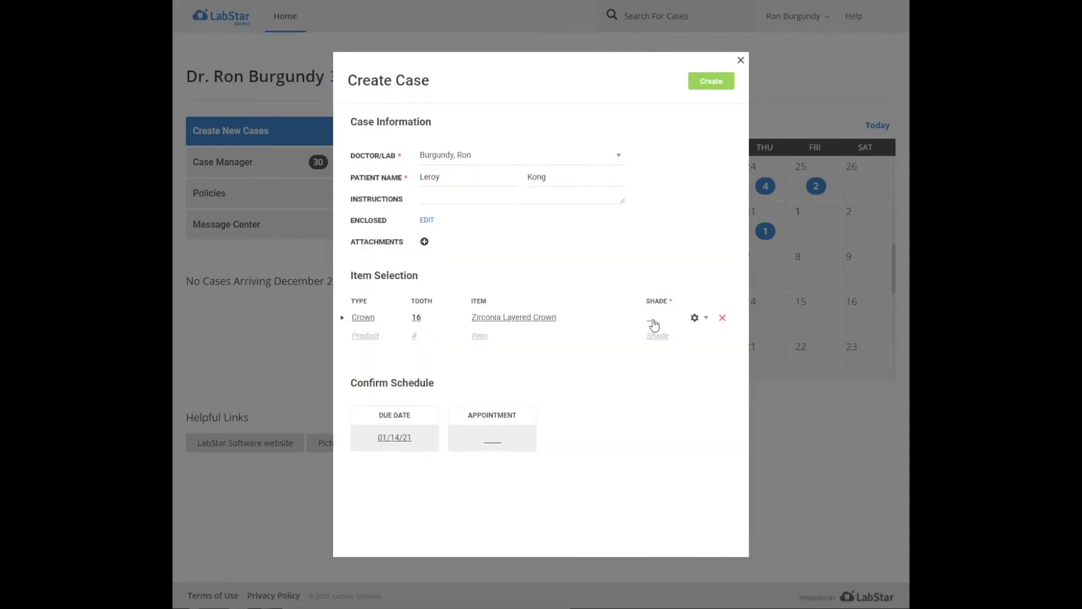
Step: Choose shade A2 for the zirconia crown on tooth 16
left_click(652, 321)
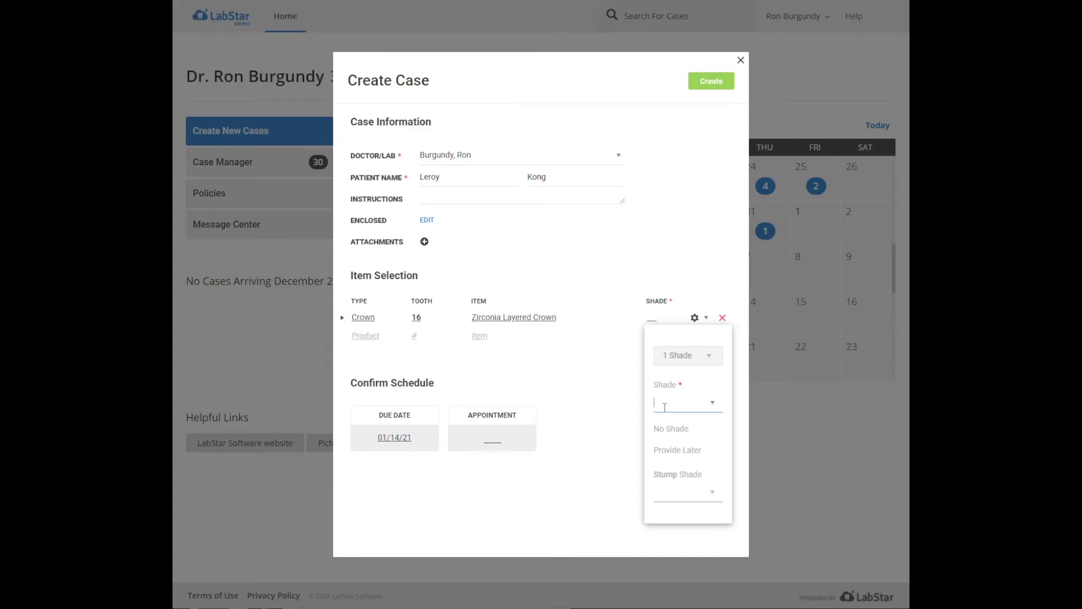
left_click(710, 406)
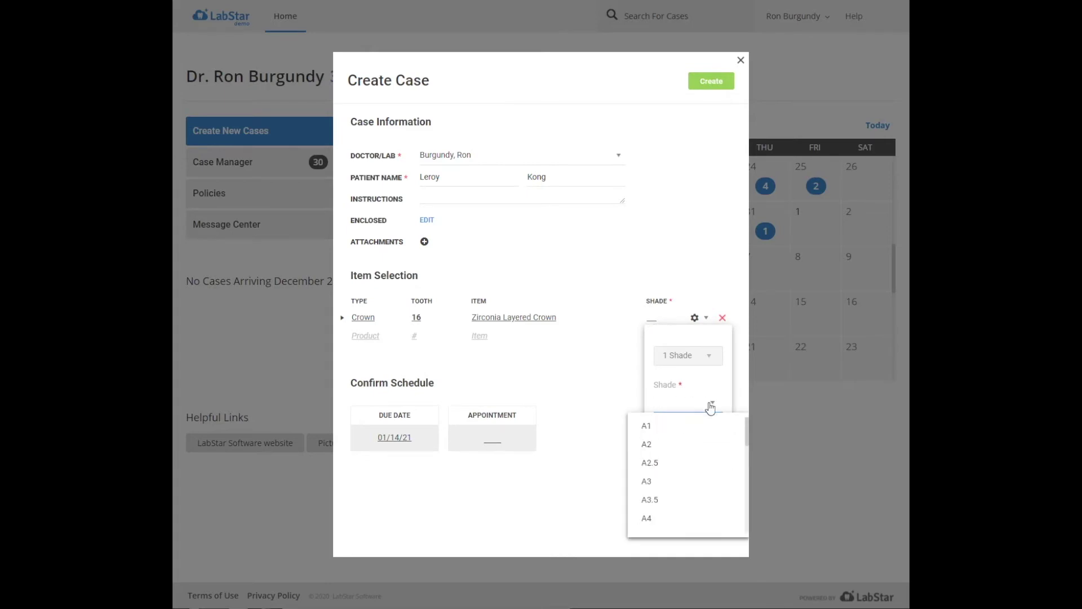
left_click(683, 450)
left_click(597, 399)
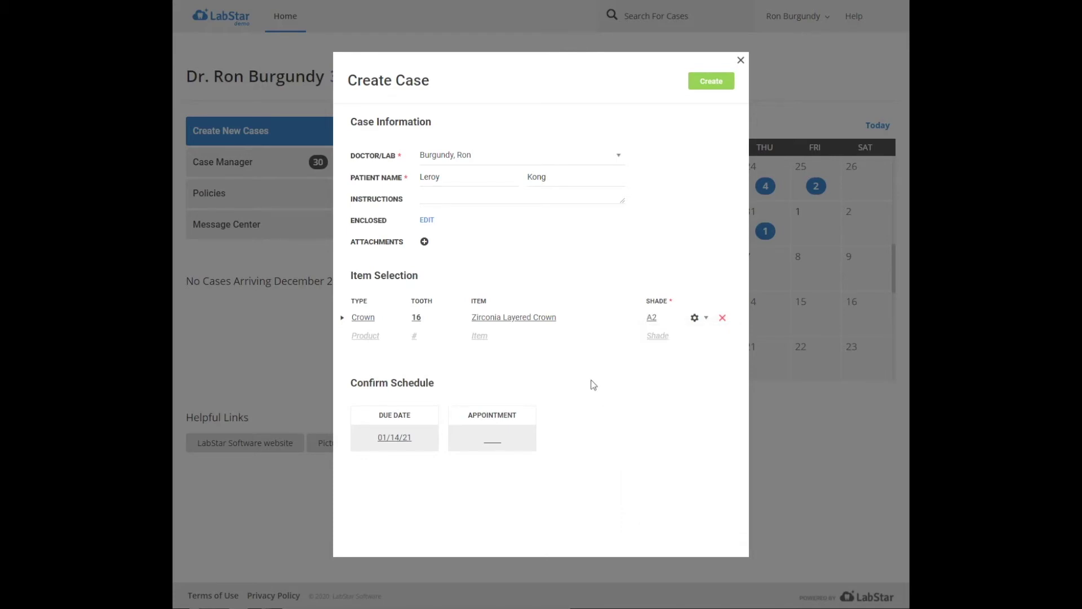
left_click(493, 444)
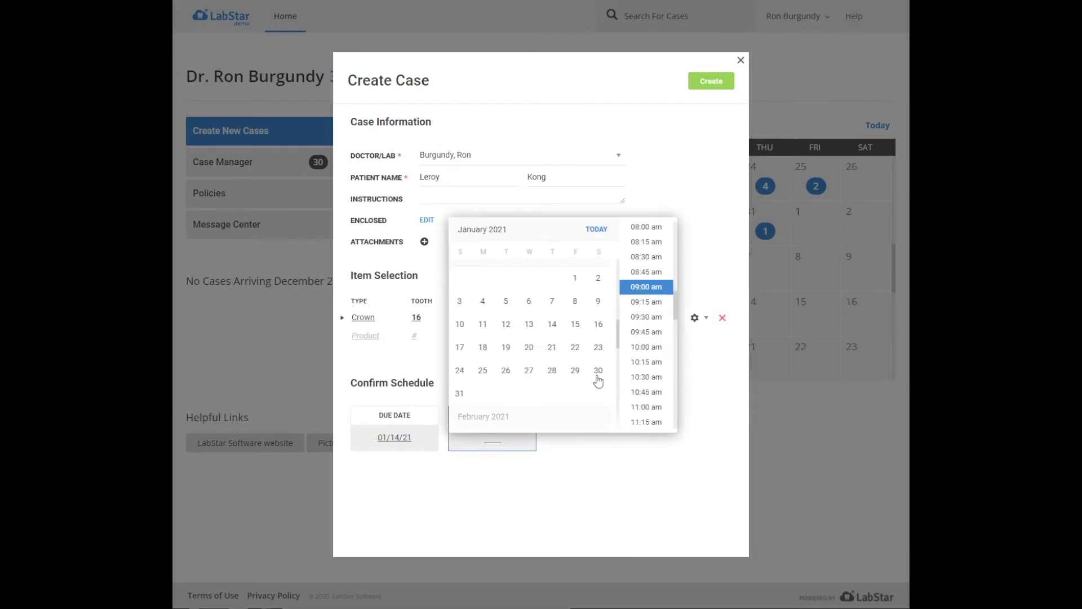
left_click(659, 511)
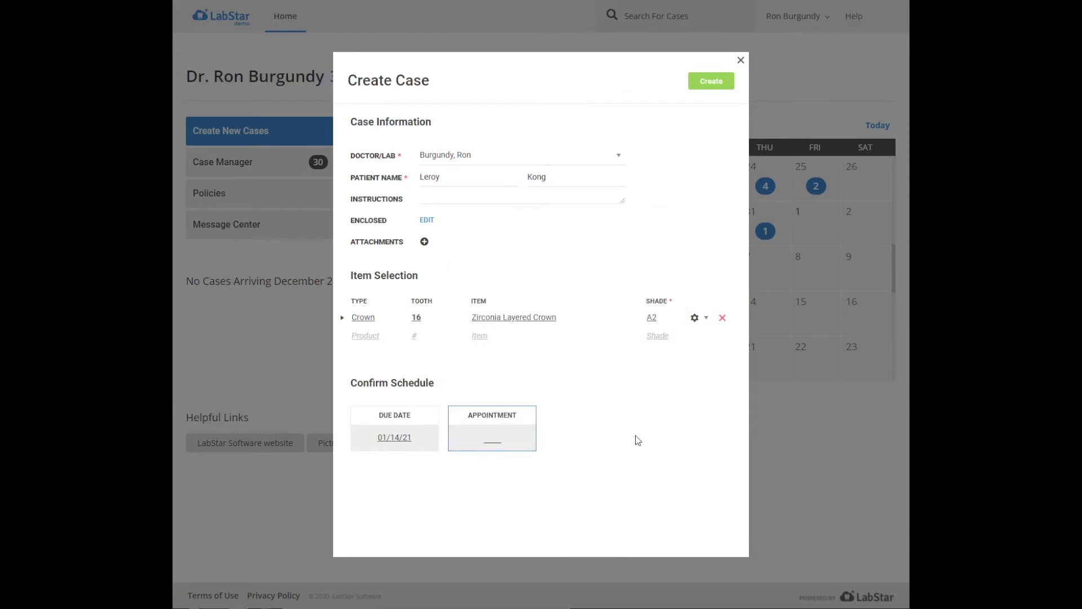
left_click(432, 198)
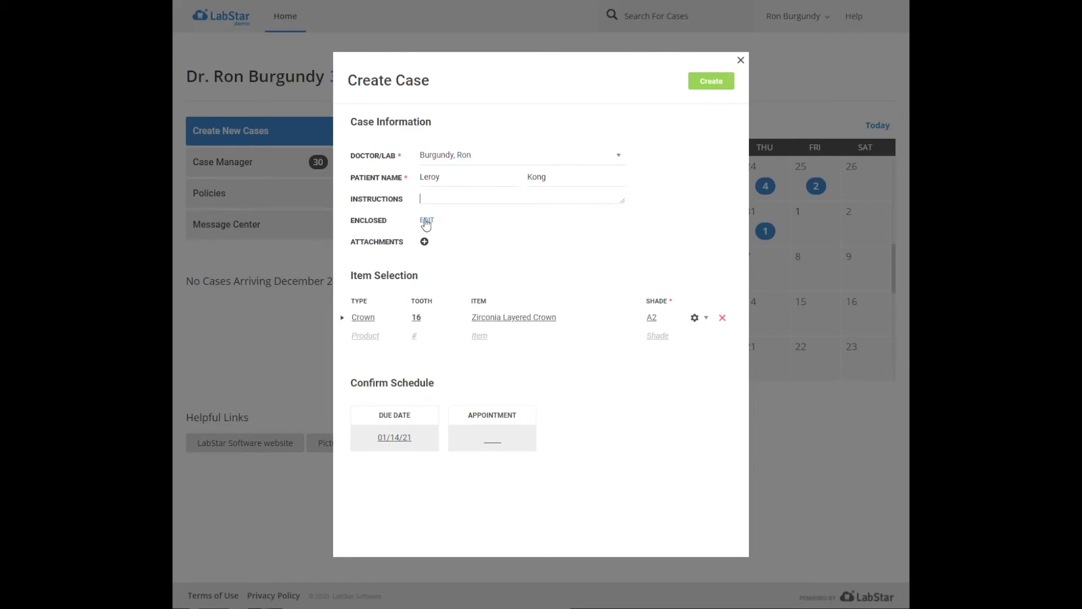
left_click(426, 222)
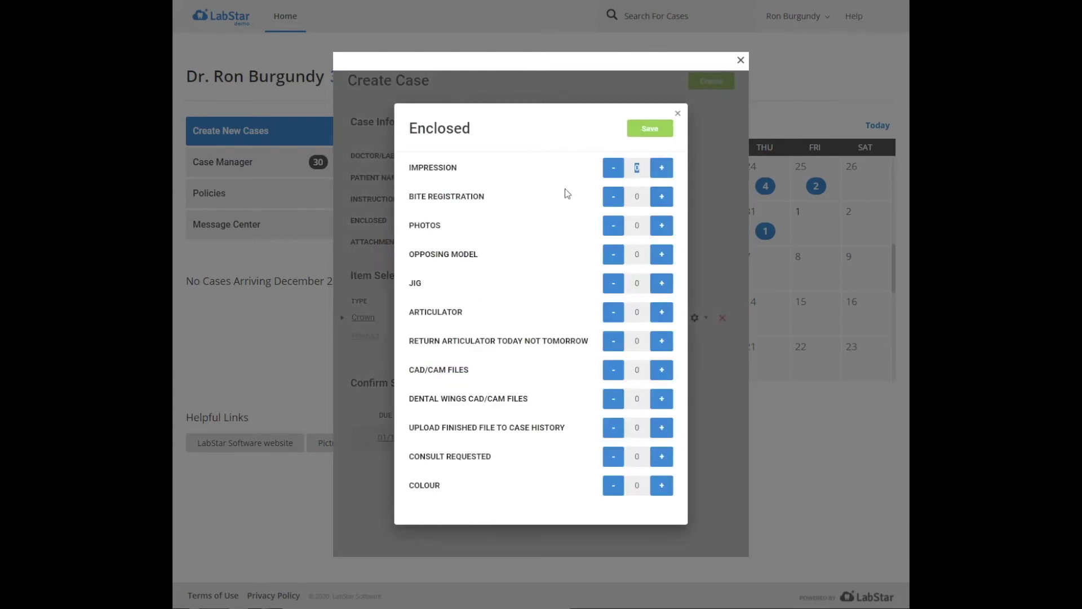
left_click(677, 114)
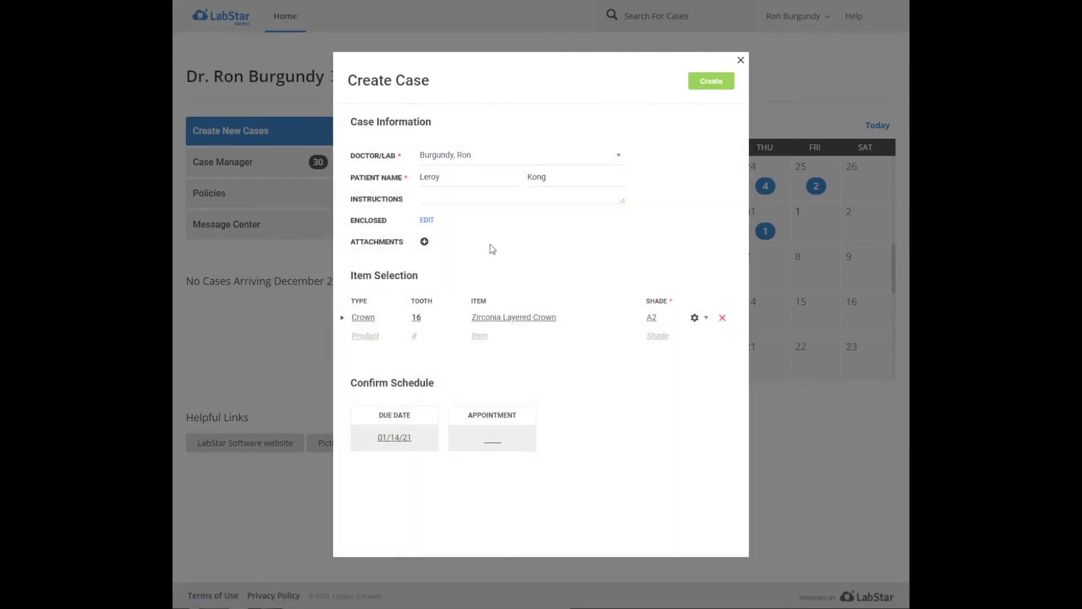
left_click(424, 243)
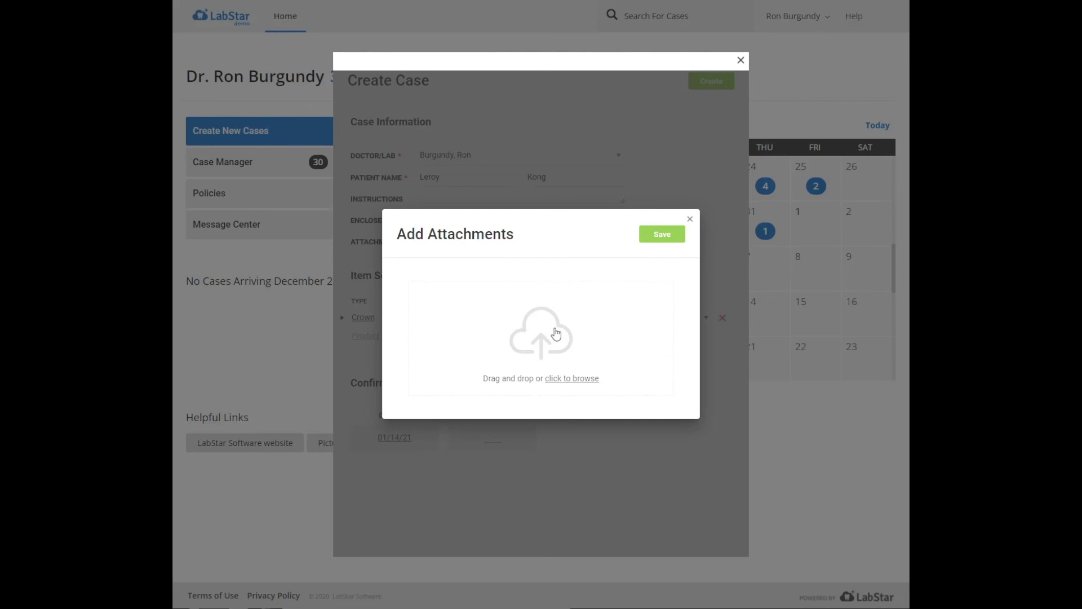
left_click(690, 219)
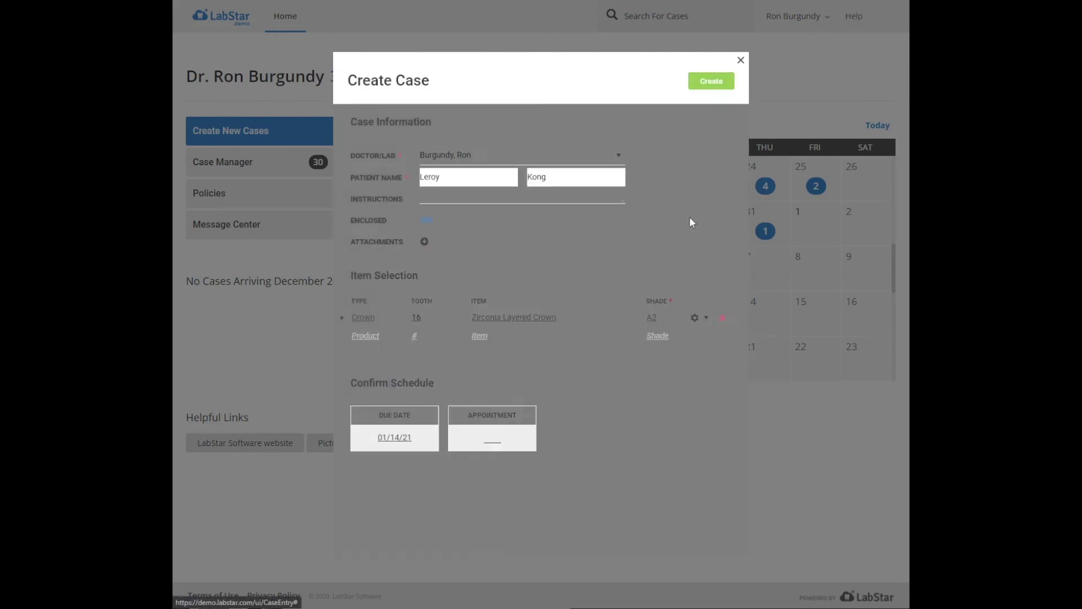